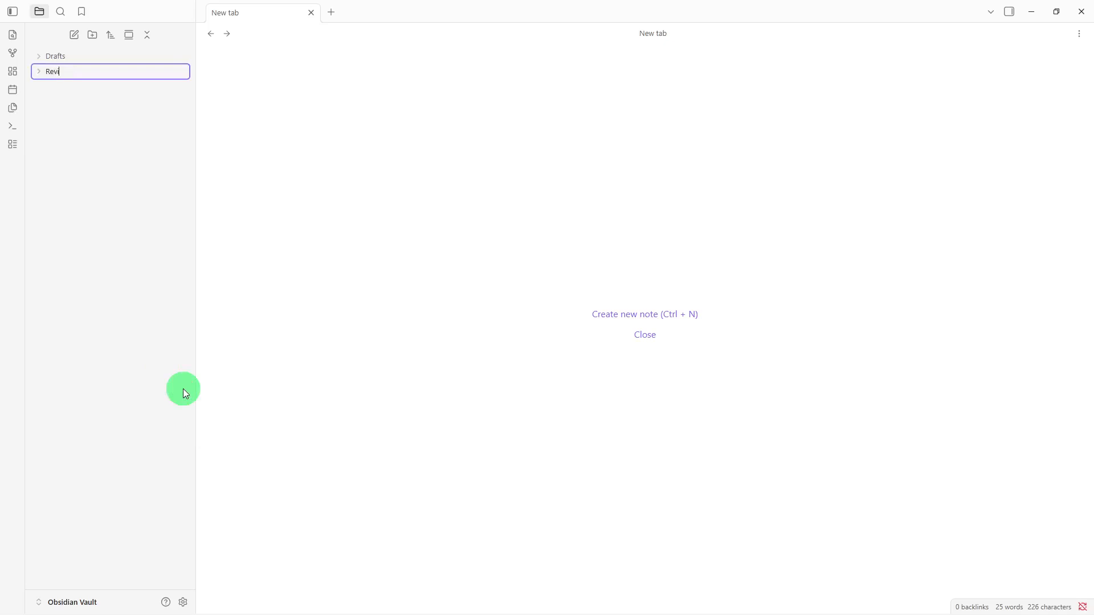
# Finish naming the new folder Review and create another folder named Approved in the vault
pyautogui.write('ew')
pyautogui.press('Return')
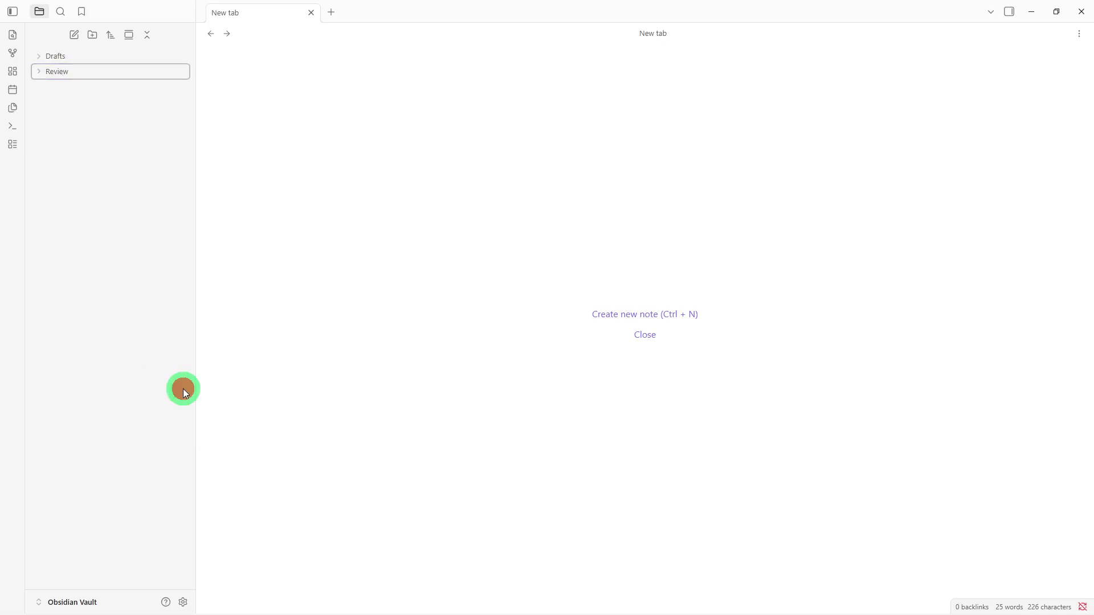
pyautogui.rightClick(184, 390)
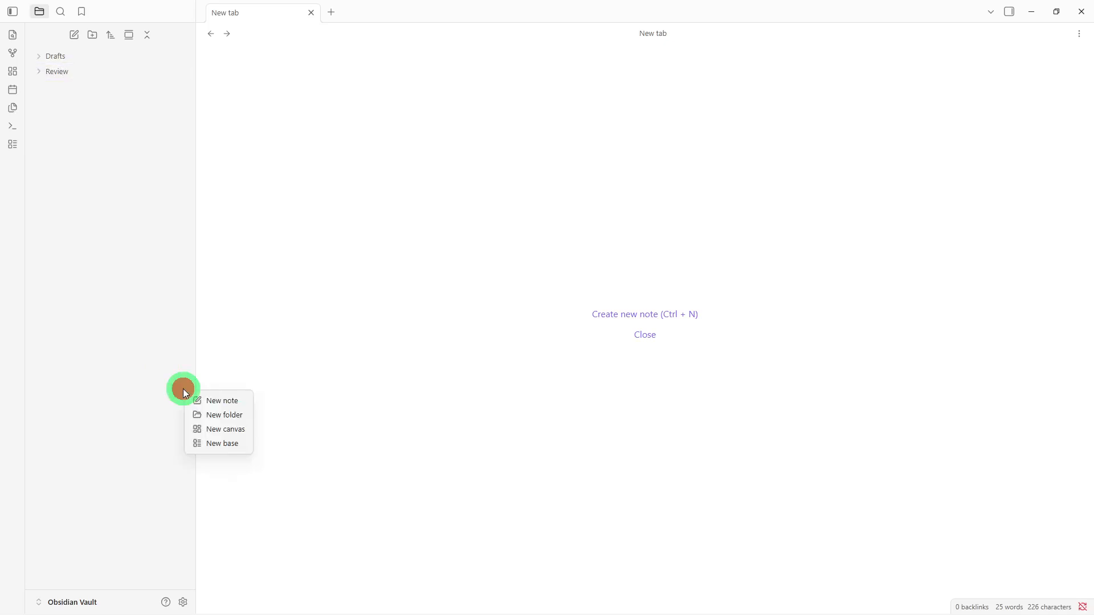
pyautogui.click(204, 417)
pyautogui.press('BackSpace')
pyautogui.write('Appro')
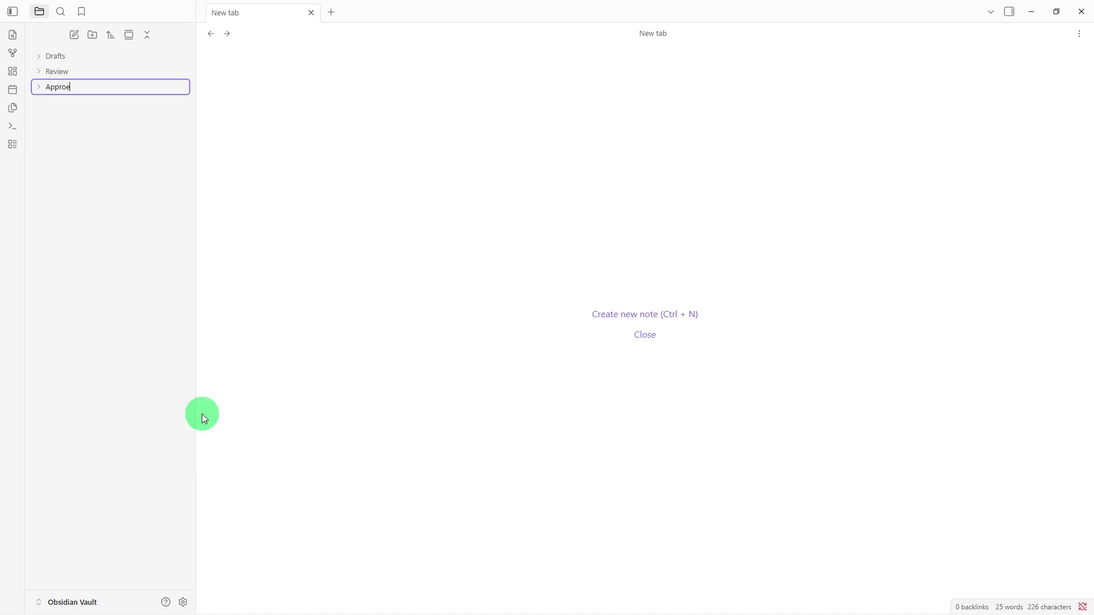
pyautogui.write('ved')
pyautogui.press('Return')
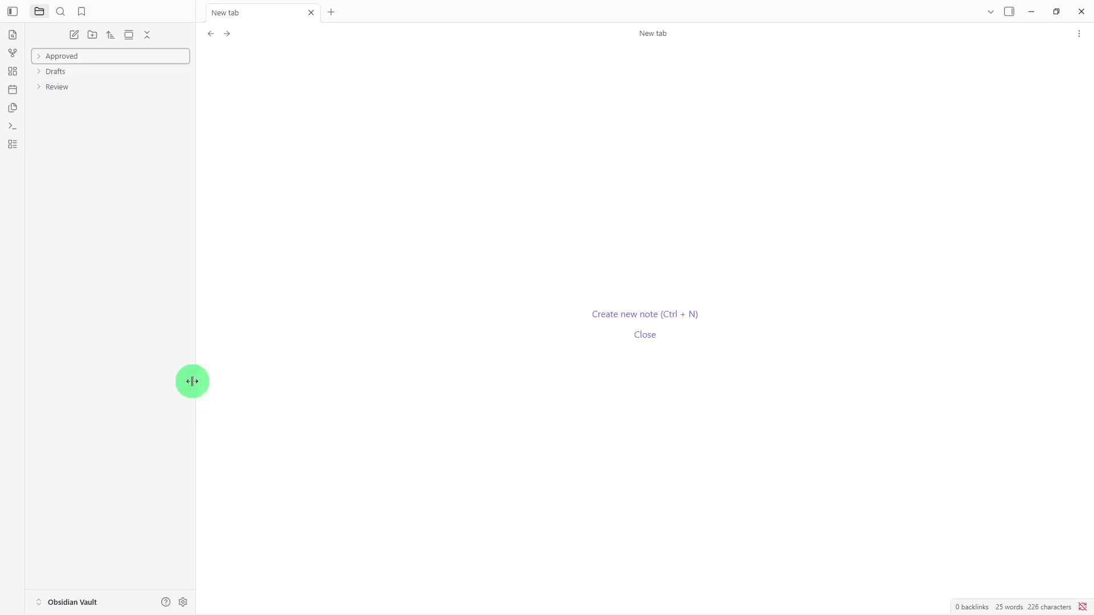
# Create a new note in the vault root titled Document Tracker
pyautogui.rightClick(88, 220)
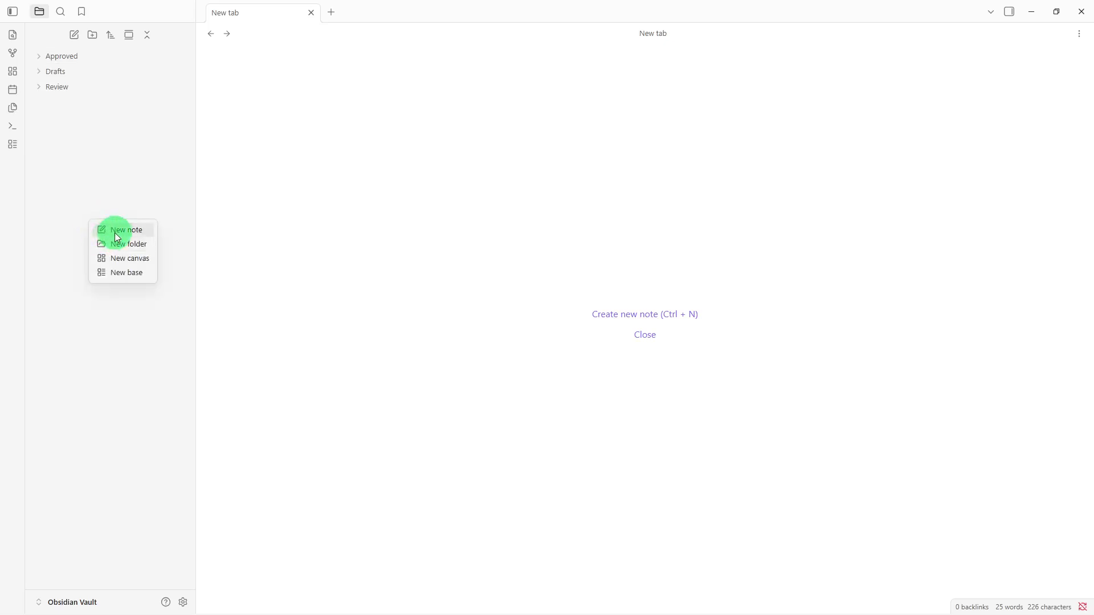
pyautogui.click(115, 233)
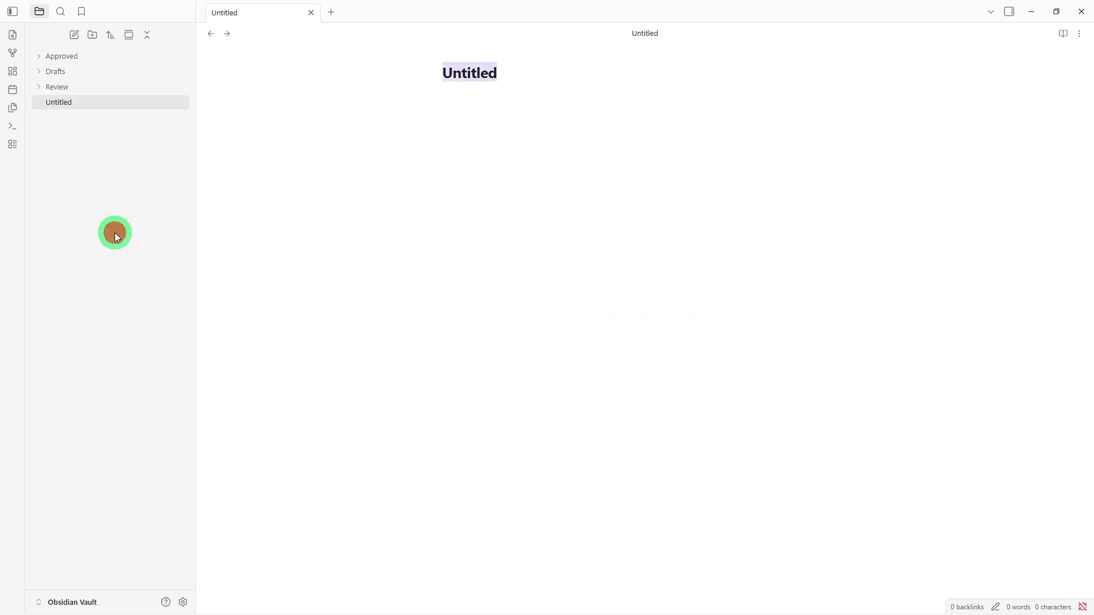
pyautogui.press('BackSpace')
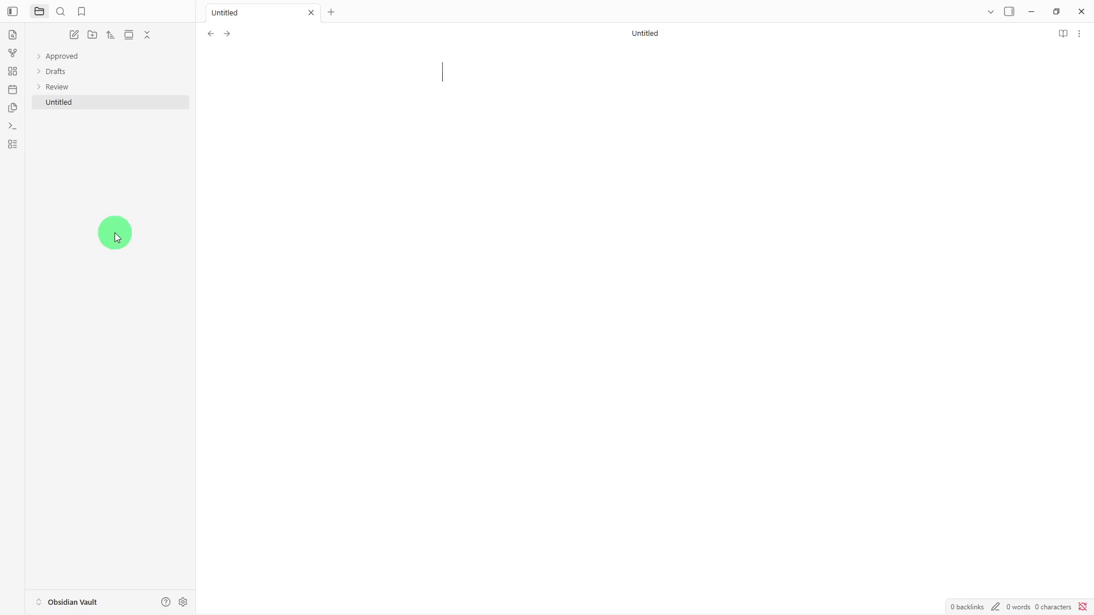
pyautogui.write('Document T')
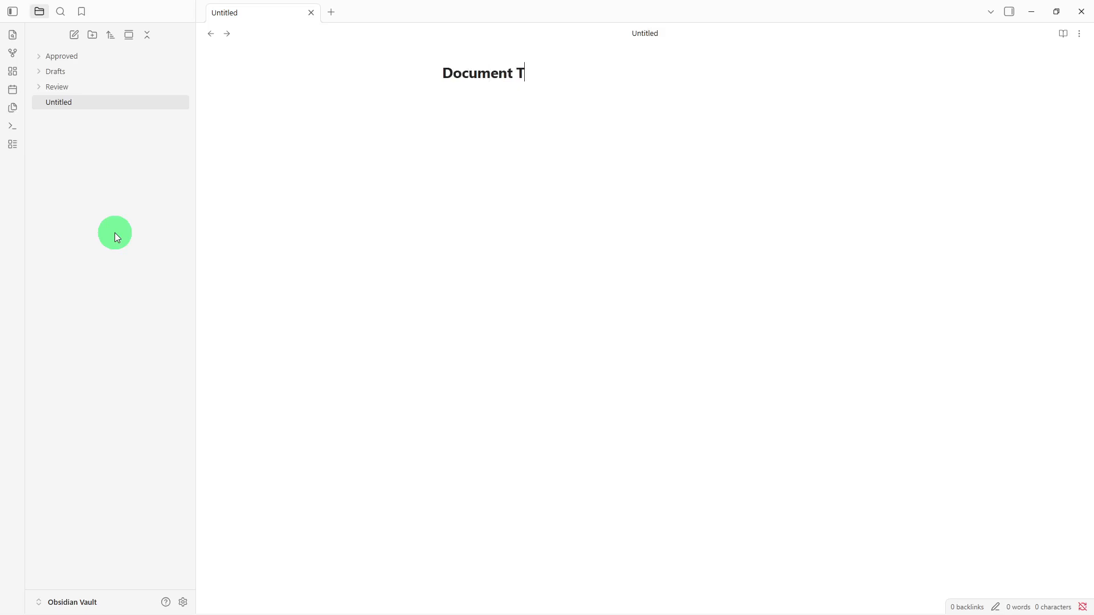
pyautogui.write('racker')
pyautogui.press('Return')
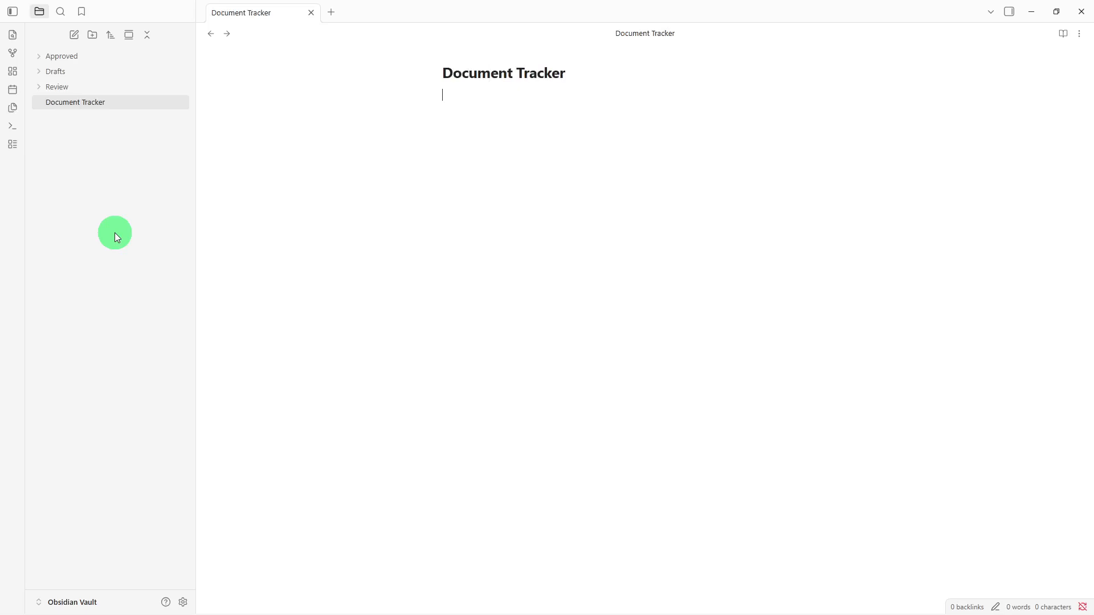
# Fill the note with Document List, Document Information, Approval Progress and Related Documents sections, and move it into the Drafts folder
pyautogui.write('Document List - Document Information Title: Owner: Department: Status: Version: Last Updated: Approval Progress Reviewer: Approval Status: Comments: Related Documents -')
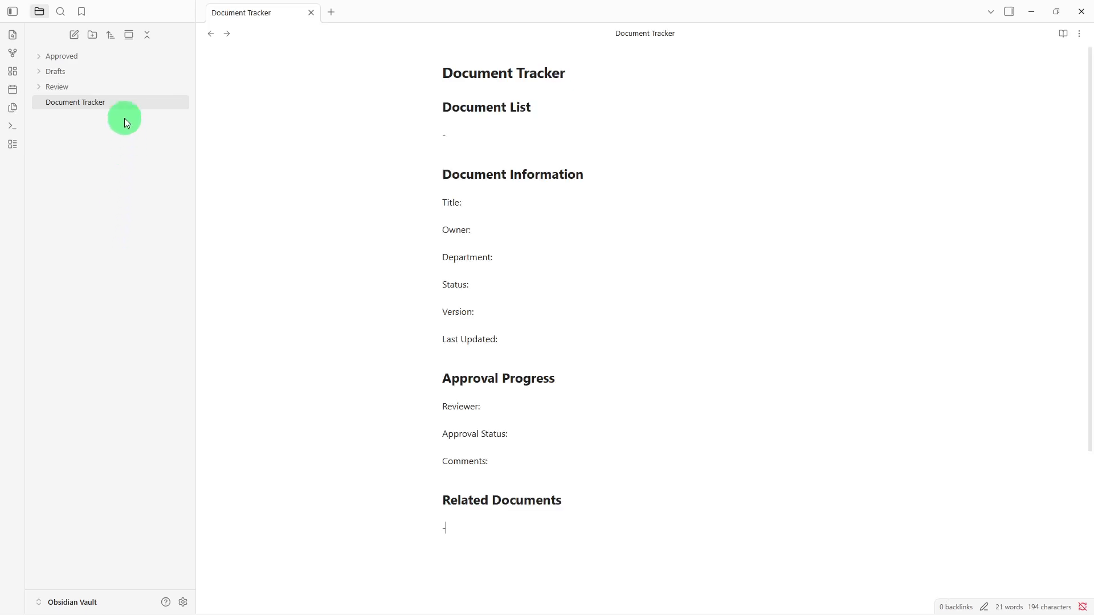
pyautogui.moveTo(126, 104); pyautogui.dragTo(137, 67)
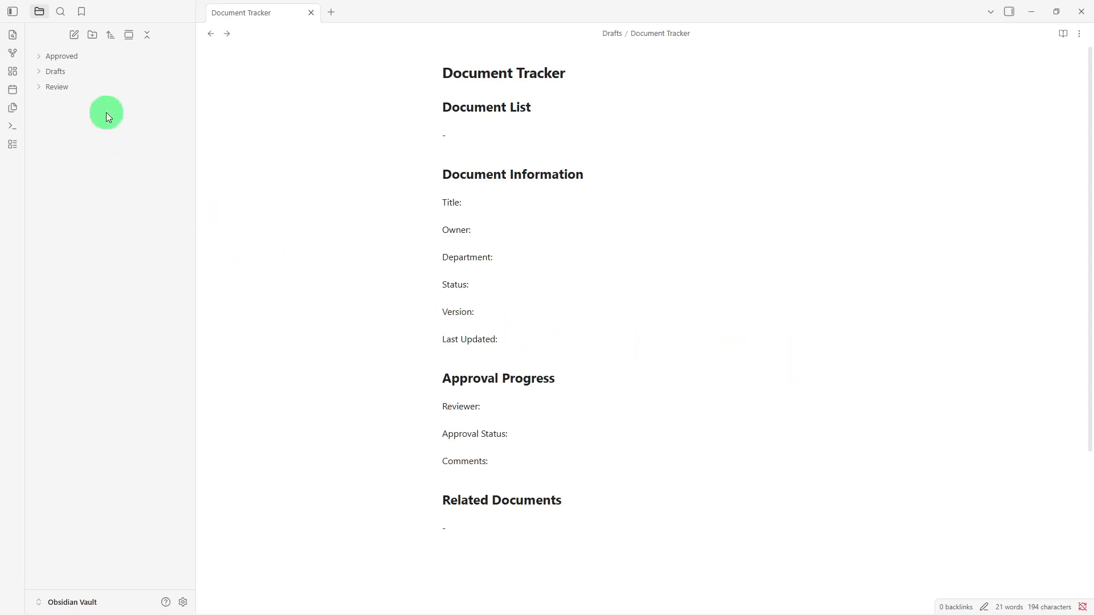
# Expand the Drafts, Review and Approved folders in the file list
pyautogui.click(91, 70)
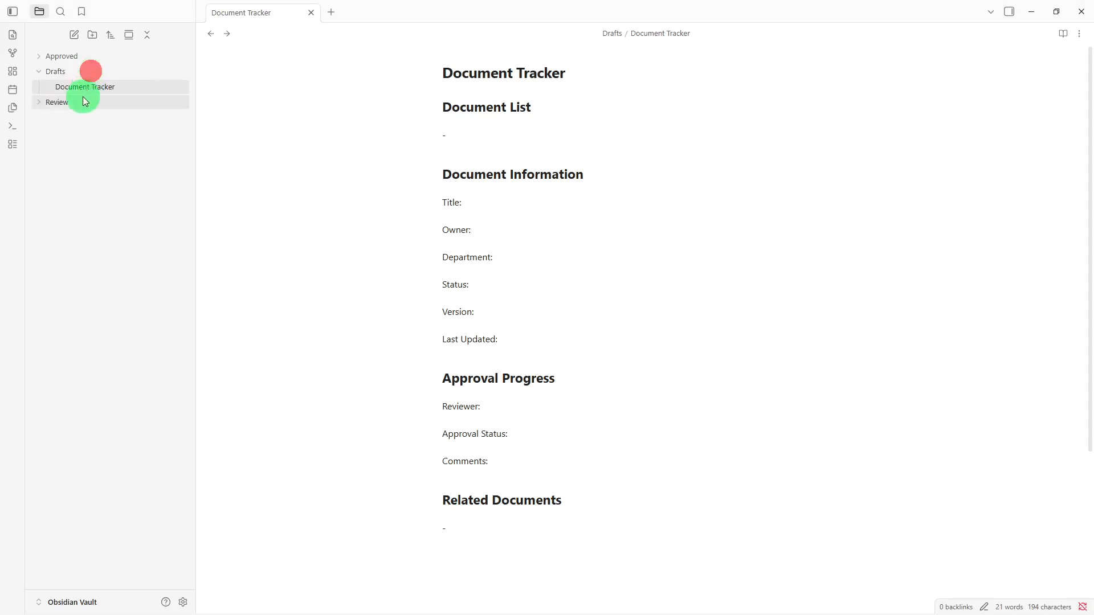
pyautogui.click(81, 101)
pyautogui.click(101, 61)
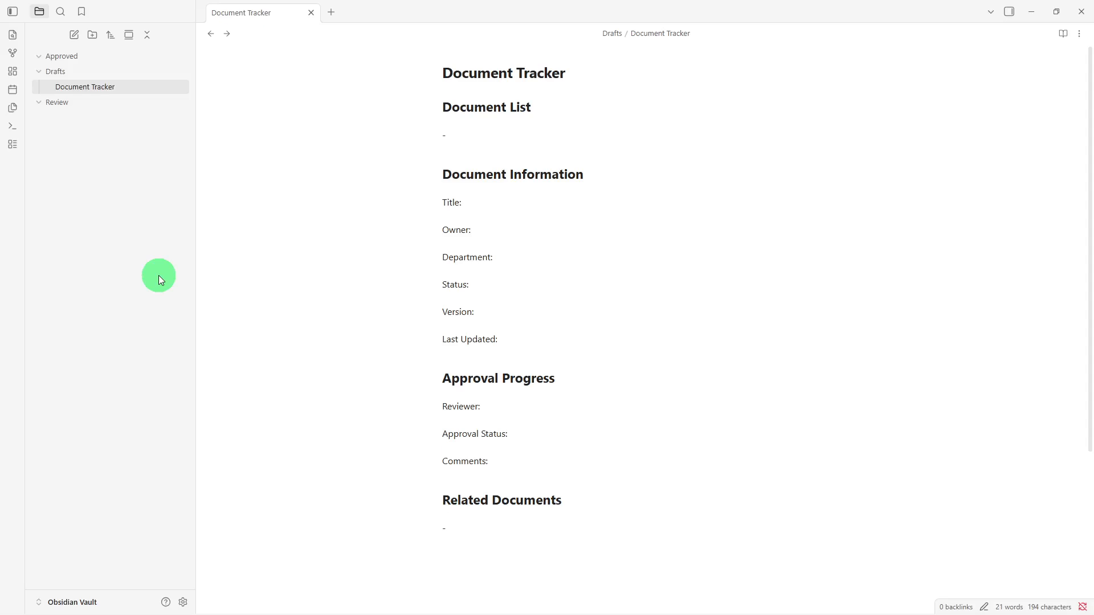
# Create a new note in the vault root titled Review Checklist
pyautogui.rightClick(159, 276)
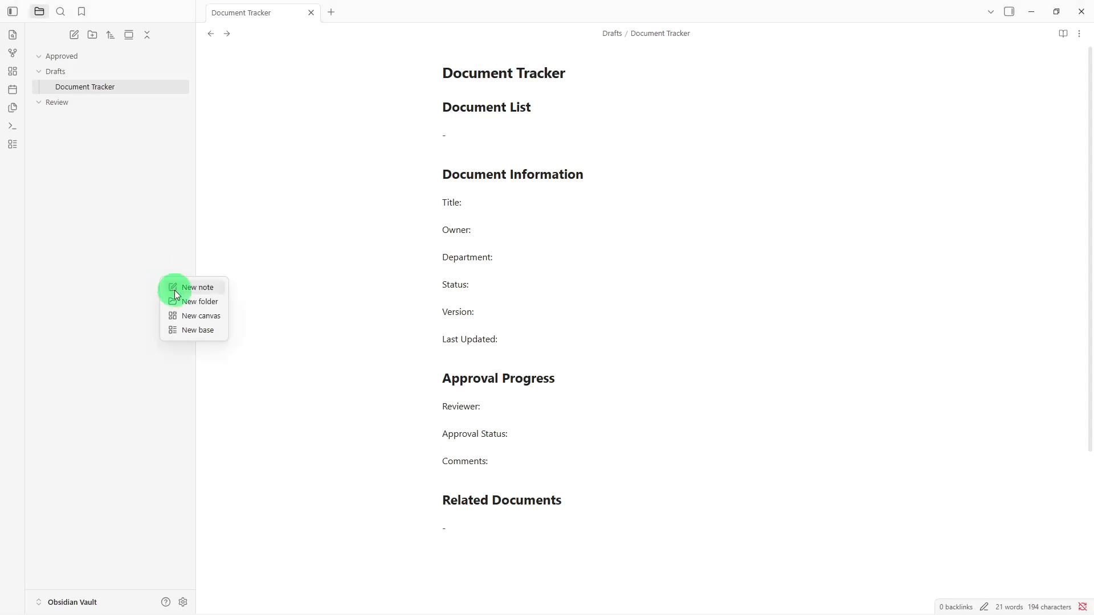
pyautogui.click(175, 289)
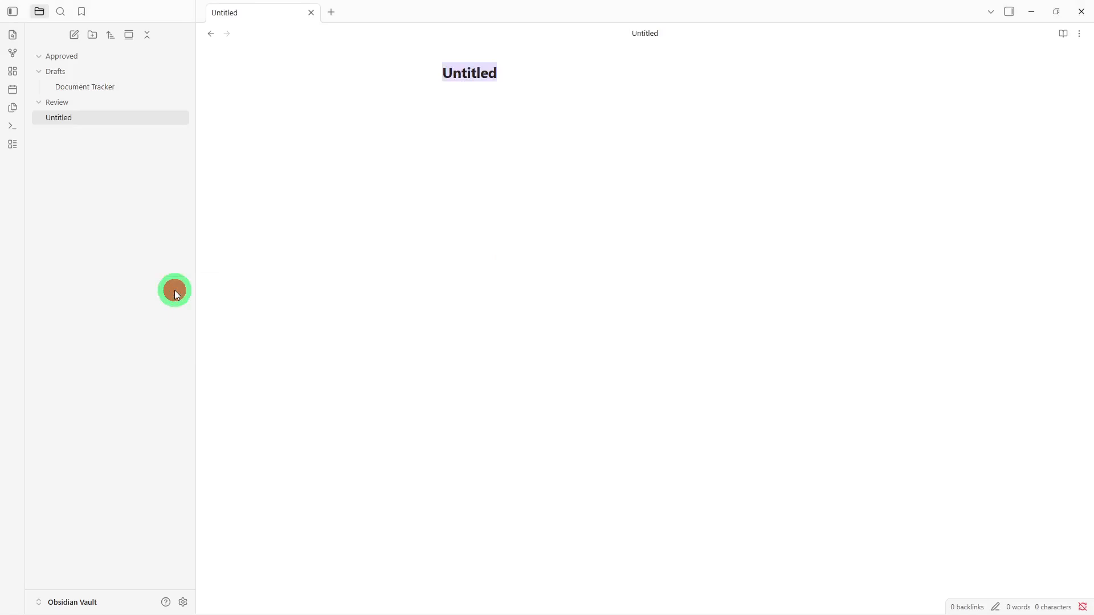
pyautogui.press('BackSpace')
pyautogui.write('ER')
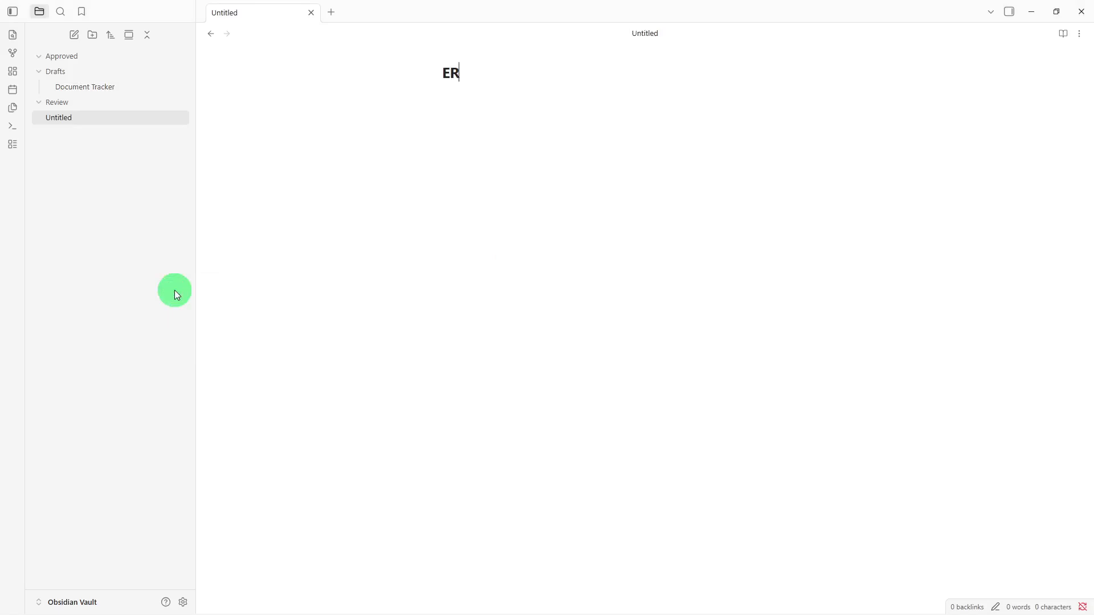
pyautogui.press('BackSpace')
pyautogui.press('BackSpace')
pyautogui.write('Review Checkli')
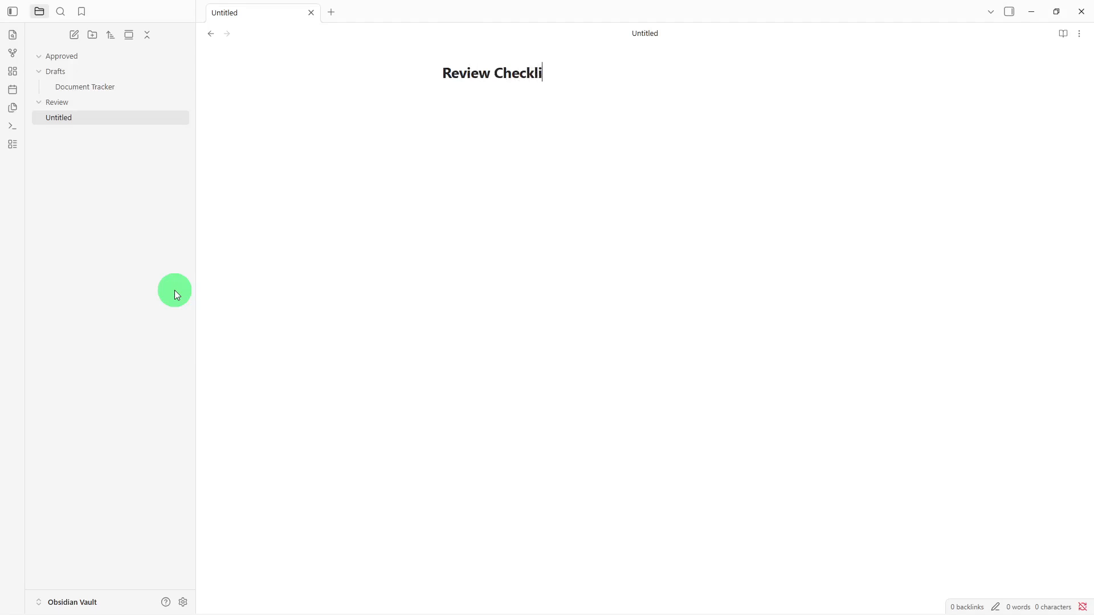
pyautogui.write('st')
pyautogui.press('Return')
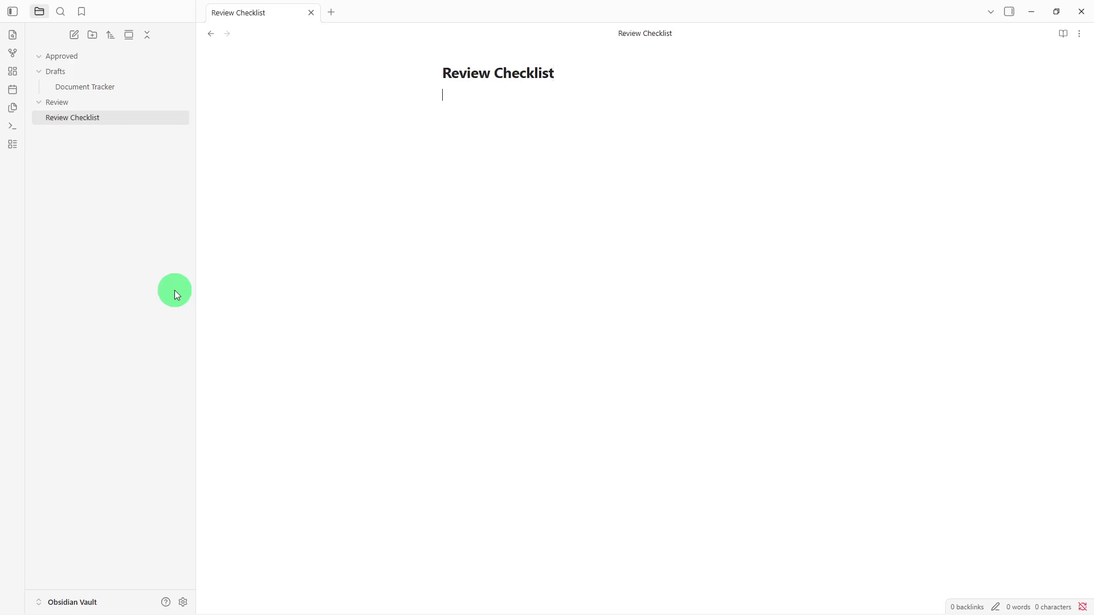
# Fill the note with Document Review, Checklist, Feedback and Approval Decision sections, and move it into the Review folder
pyautogui.write('Document Review Document: Reviewer: Review Date: Checklist Content Accuracy: Formatting: Completeness: Requirements: Feedback - Approval Decision Approved: Needs Changes: Rejected:')
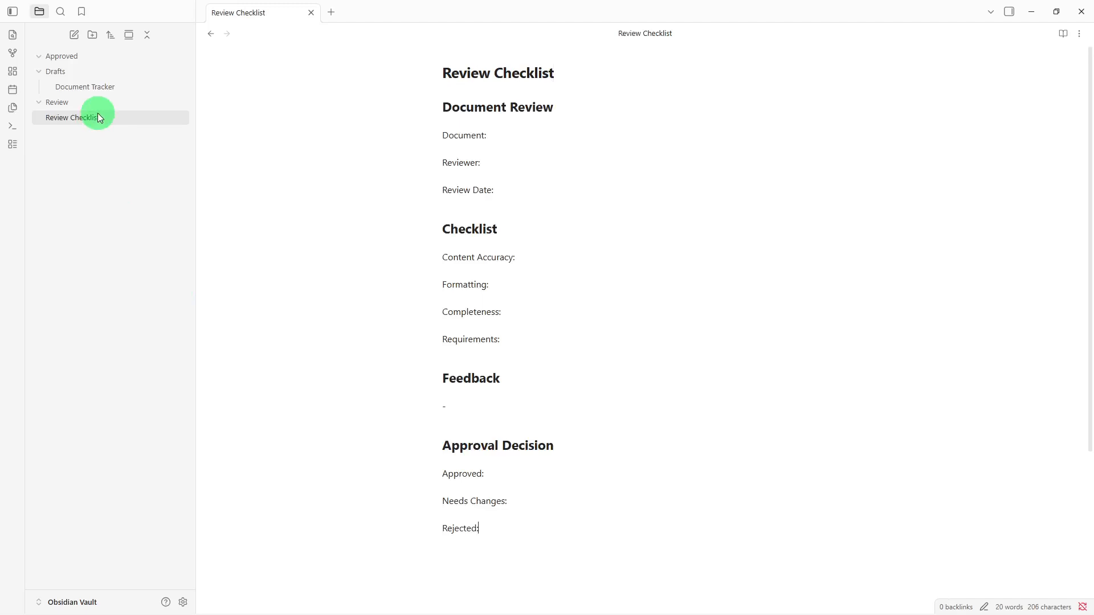
pyautogui.moveTo(97, 113); pyautogui.dragTo(101, 98)
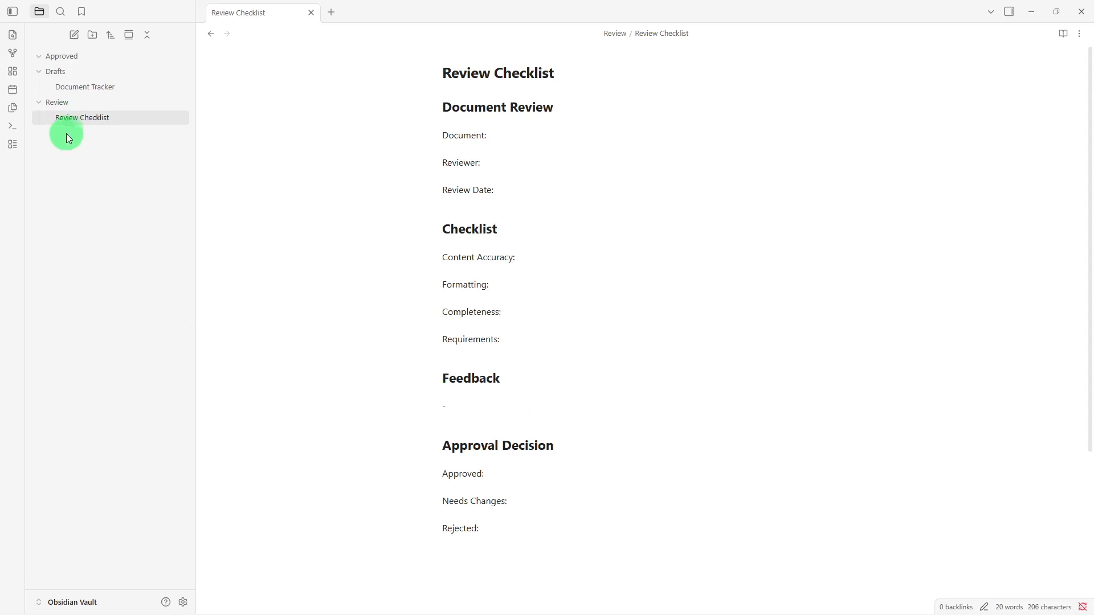
pyautogui.moveTo(76, 117); pyautogui.dragTo(84, 101)
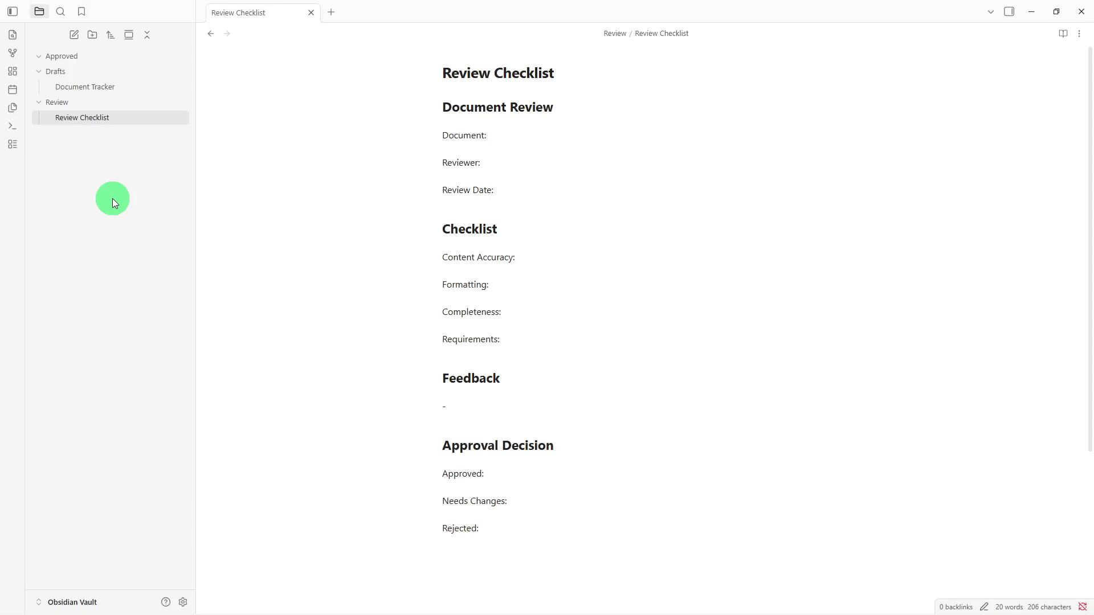
# Create a new note in the vault root titled Approved Documents
pyautogui.rightClick(112, 201)
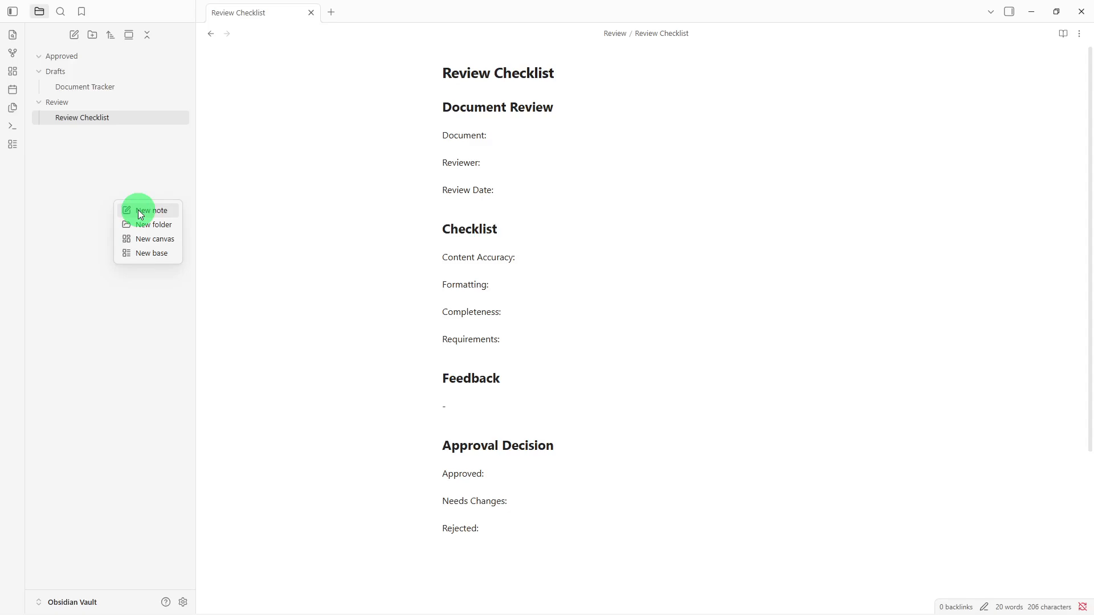
pyautogui.click(139, 212)
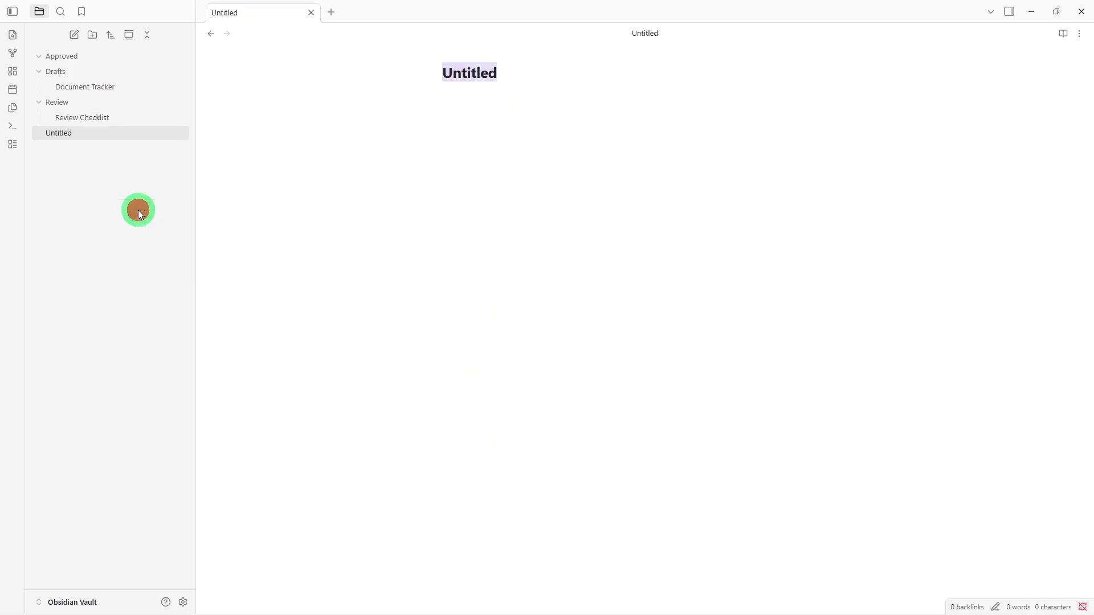
pyautogui.press('BackSpace')
pyautogui.write('Ap')
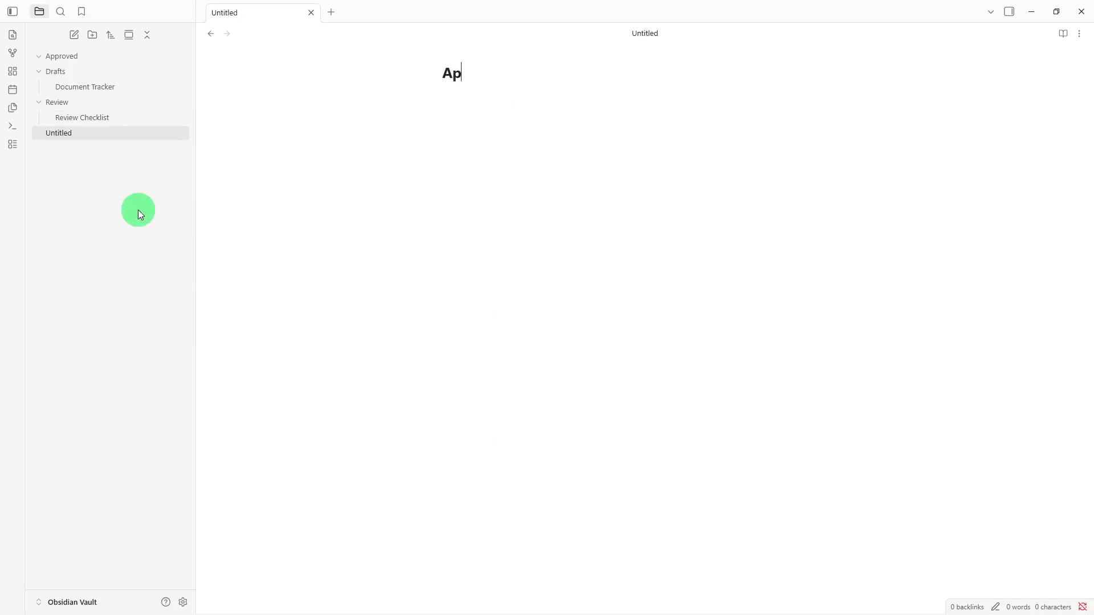
pyautogui.write('proved Docume')
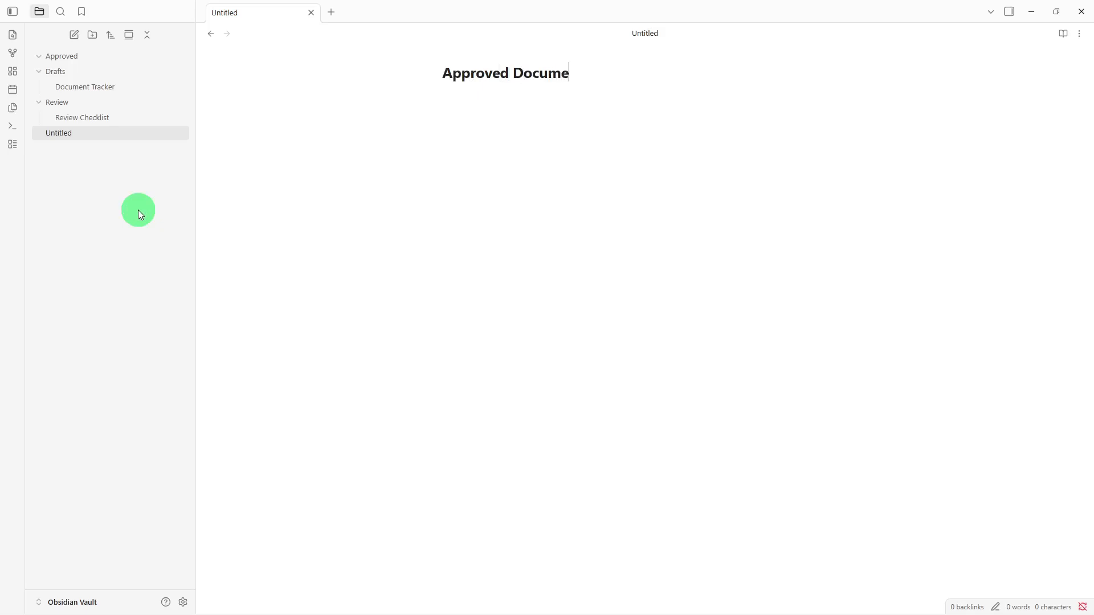
pyautogui.write('nts')
pyautogui.press('Return')
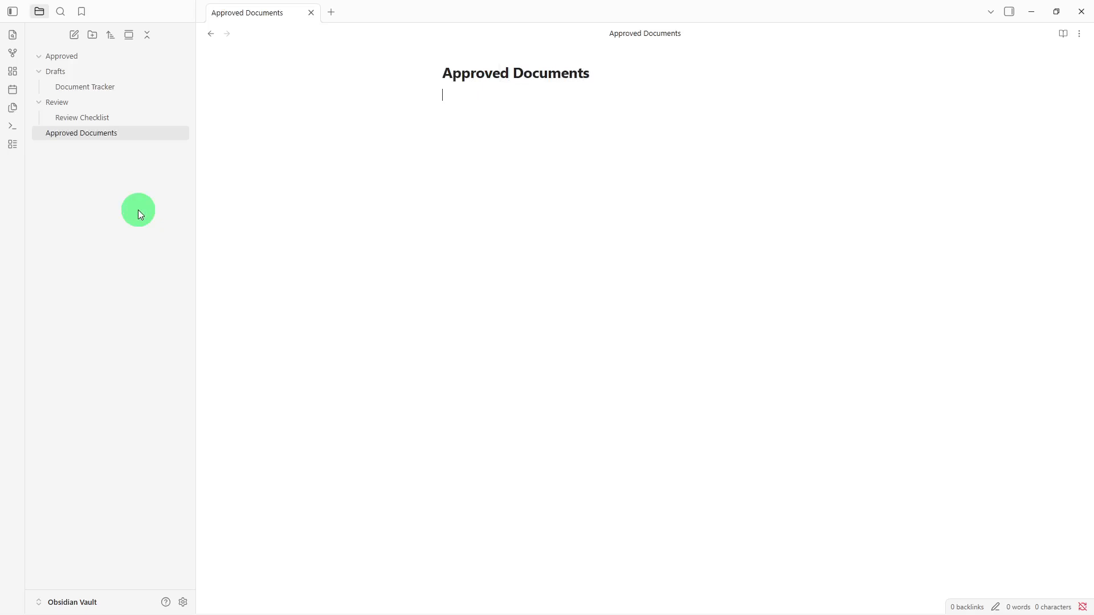
# Add Approved List, Document Information (Title, Approved By, Approval Date, Version, Location) and Notes sections, and move the note into the Approved folder
pyautogui.write('Approved List  -  Document Information  Title:  Approved By:  Approval Date:  Version:  Location:  Notes  -')
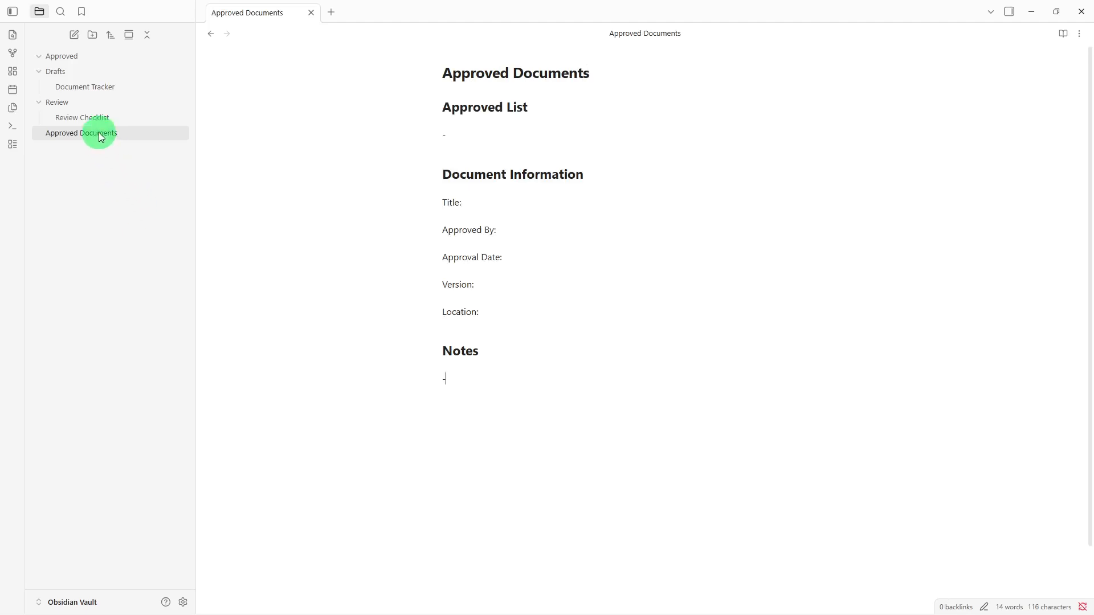
pyautogui.moveTo(99, 133); pyautogui.dragTo(112, 59)
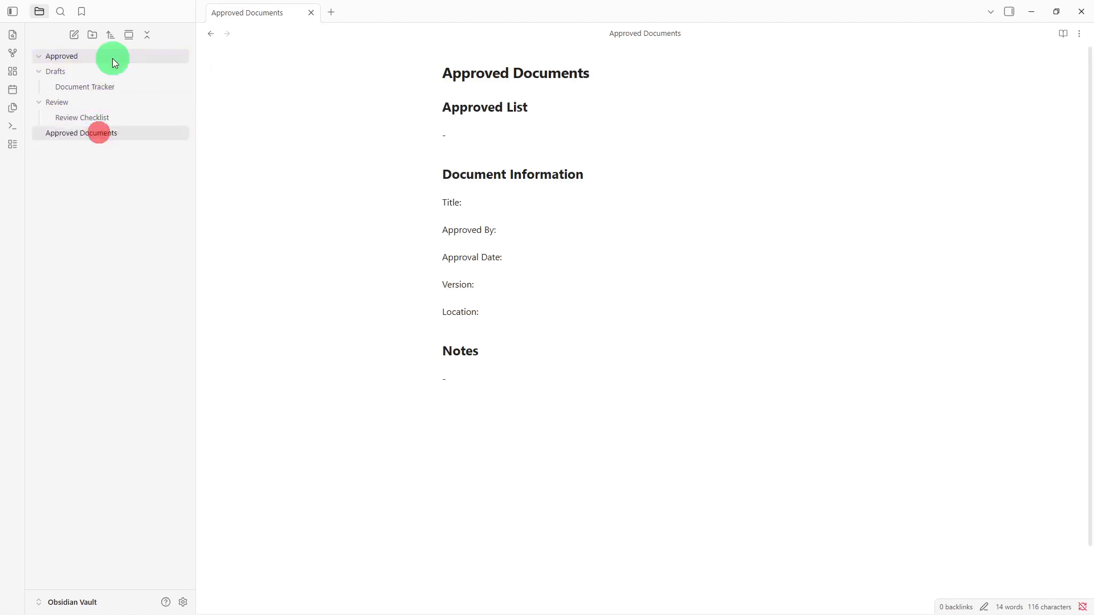
# Insert an internal link to the Document Tracker note on a new line below the Notes section
pyautogui.click(516, 379)
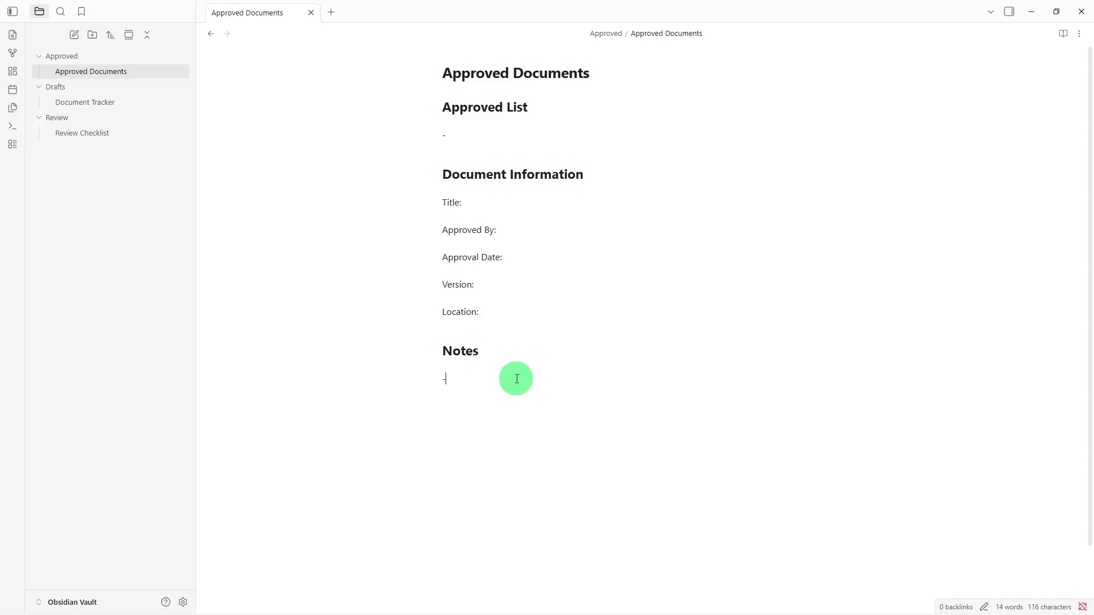
pyautogui.press('Return')
pyautogui.press('Return')
pyautogui.write('[[[')
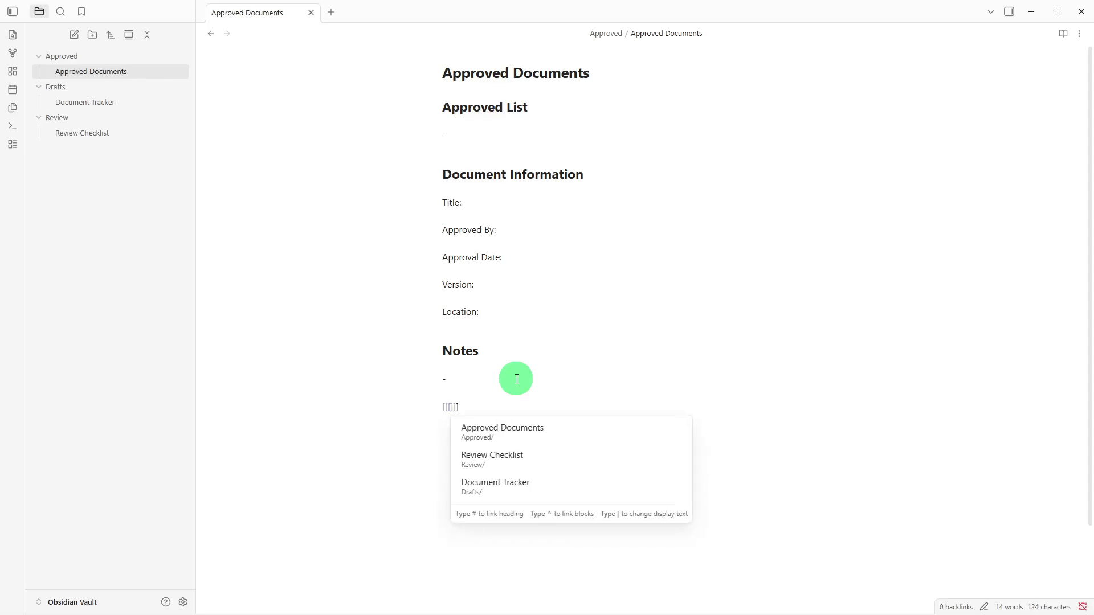
pyautogui.click(525, 493)
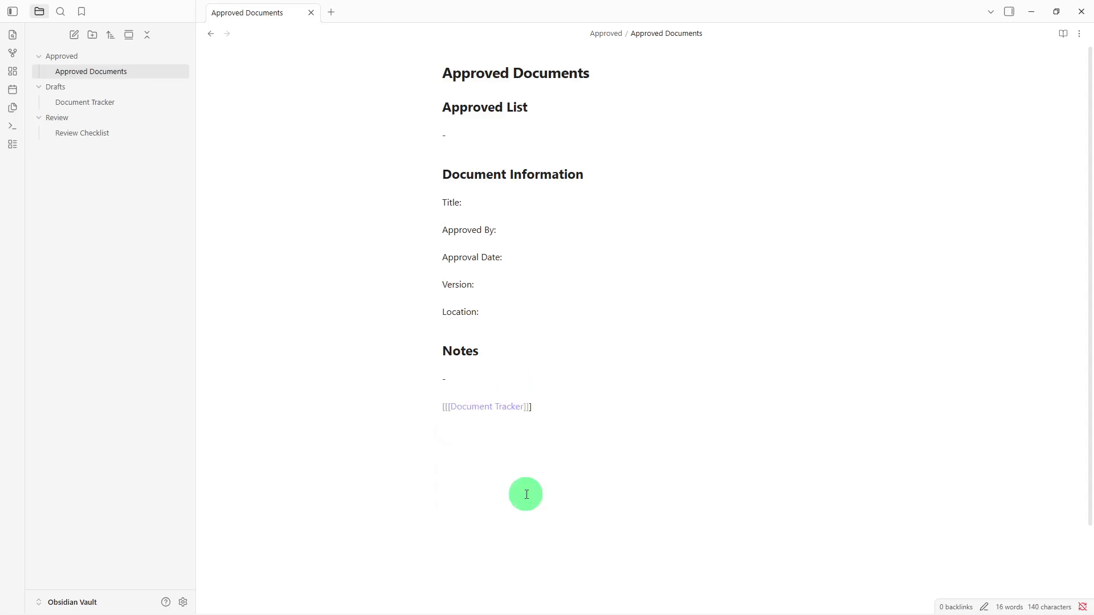
# Add an internal link to the Review Checklist note on the line below the Document Tracker link
pyautogui.press('Return')
pyautogui.press('BackSpace')
pyautogui.press('Return')
pyautogui.write('[[')
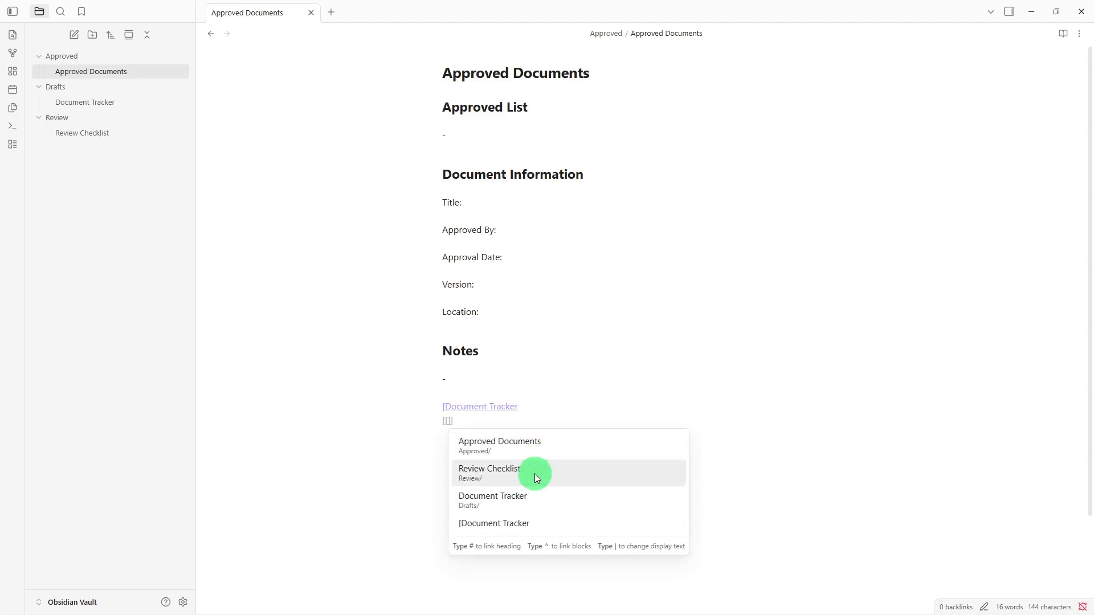
pyautogui.click(535, 473)
pyautogui.click(535, 473)
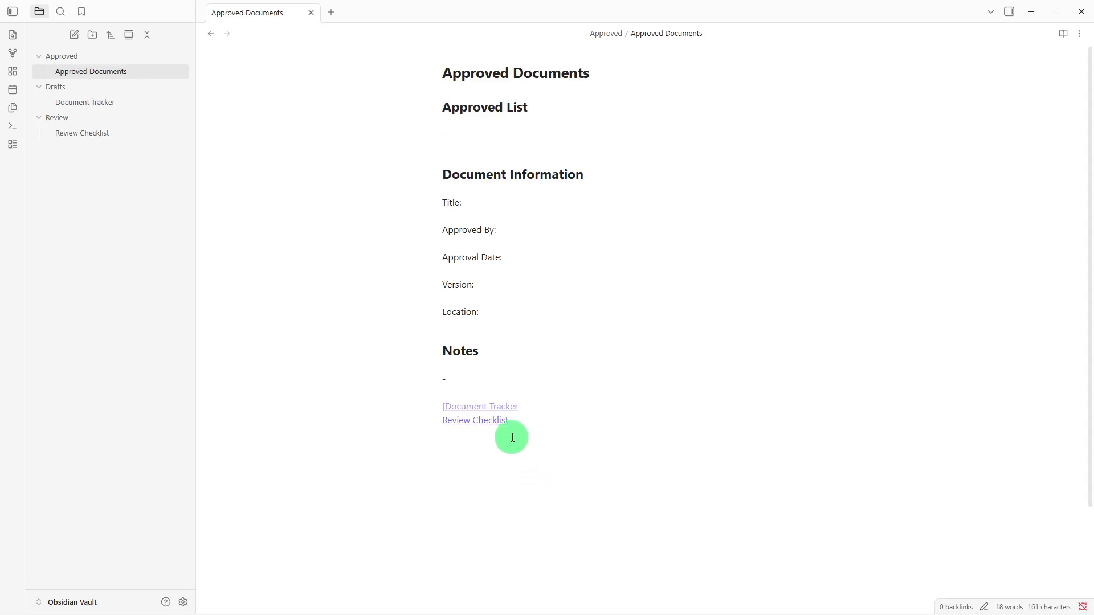
# Open the unresolved [Document Tracker link as a new note, rename it [Document Tracker], and update the internal link to it just once
pyautogui.click(493, 409)
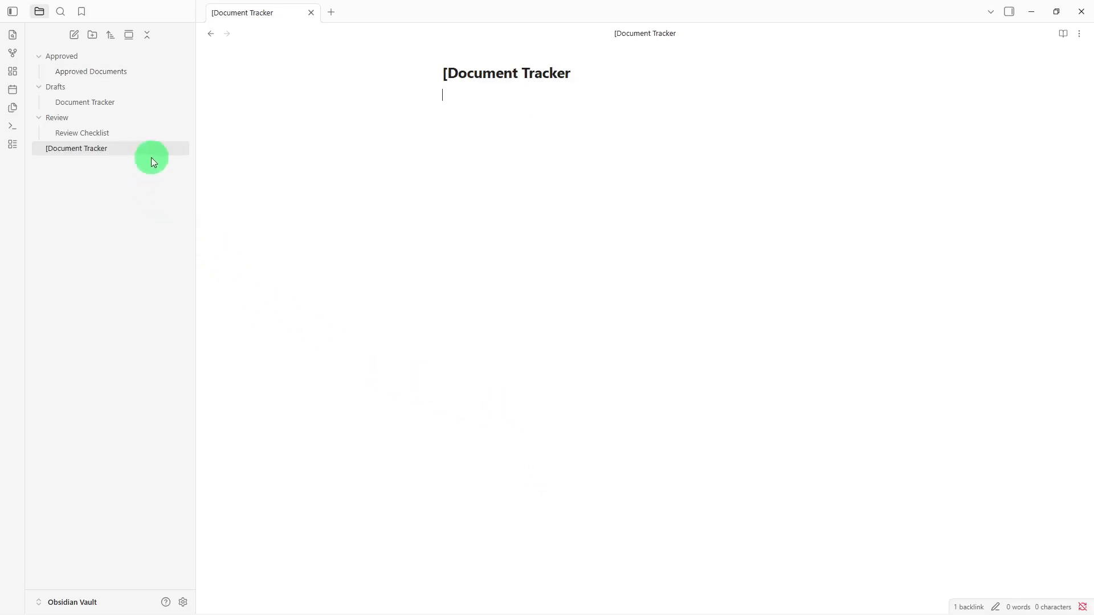
pyautogui.click(582, 75)
pyautogui.write(']')
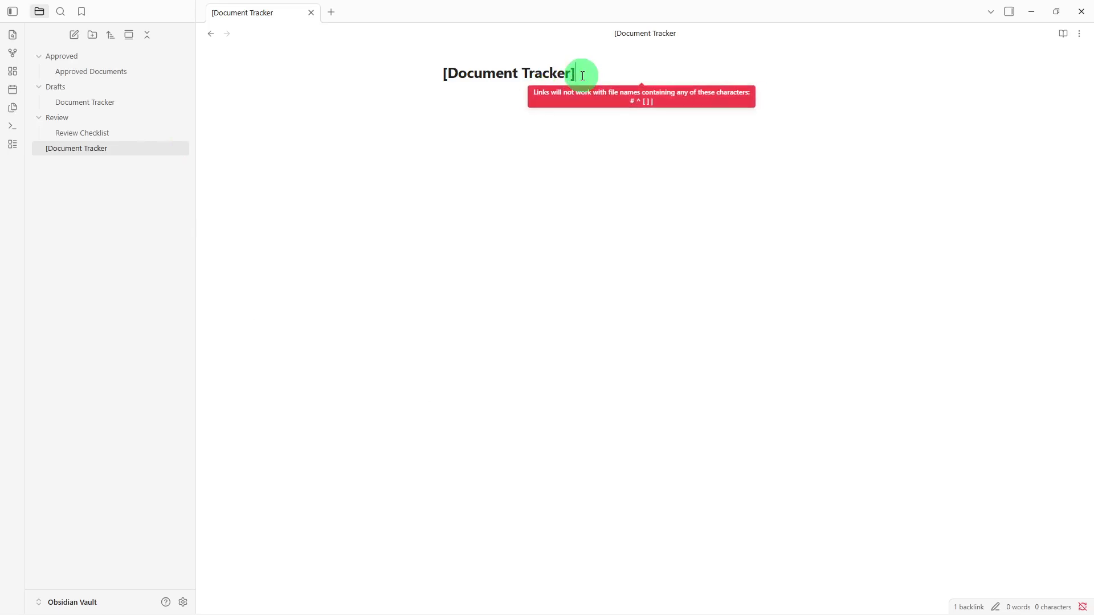
pyautogui.click(542, 132)
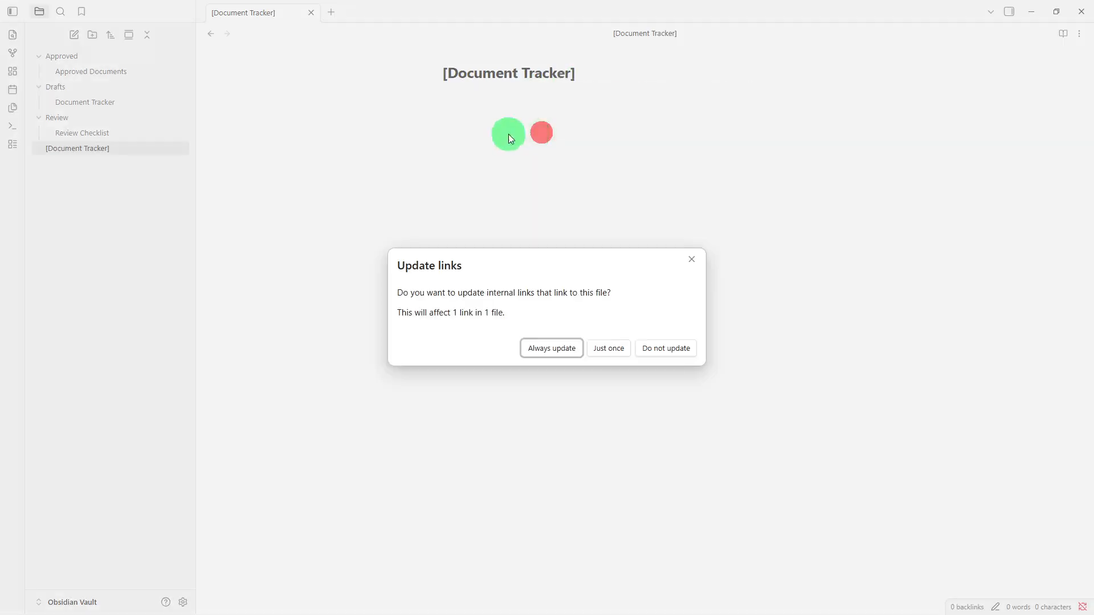
pyautogui.click(604, 349)
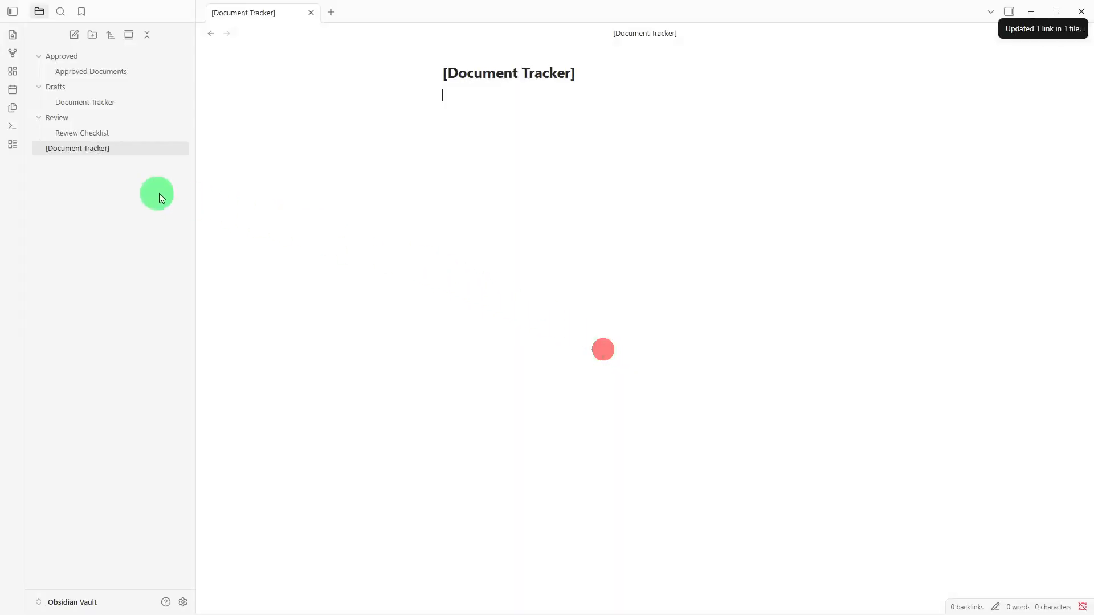
# In the Document Tracker note in Drafts, add internal links to Document Tracker and Review Checklist on separate lines below Related Documents
pyautogui.click(103, 131)
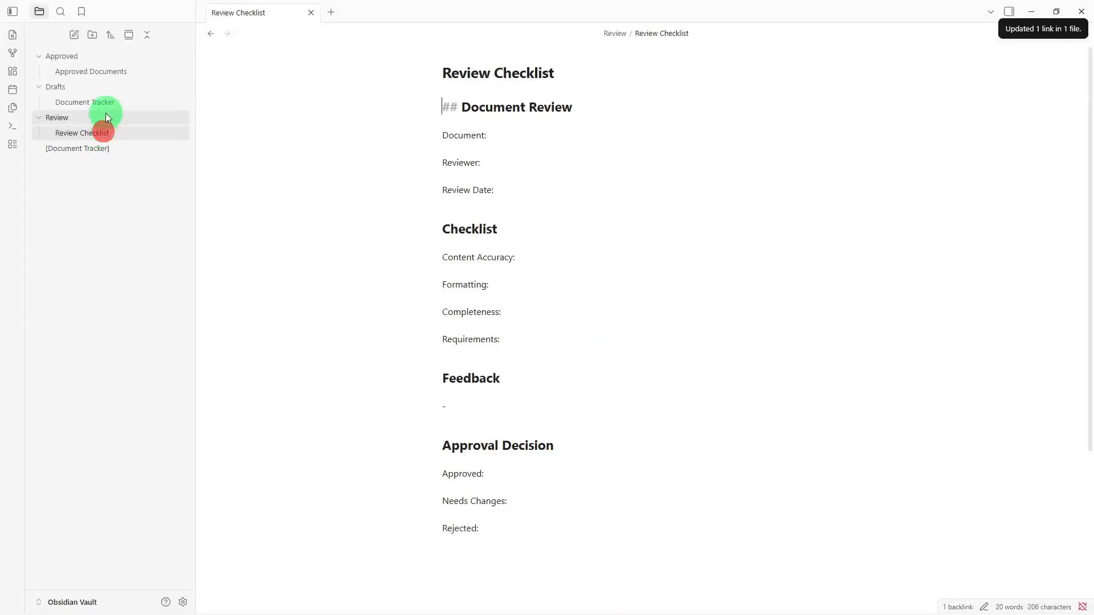
pyautogui.click(107, 107)
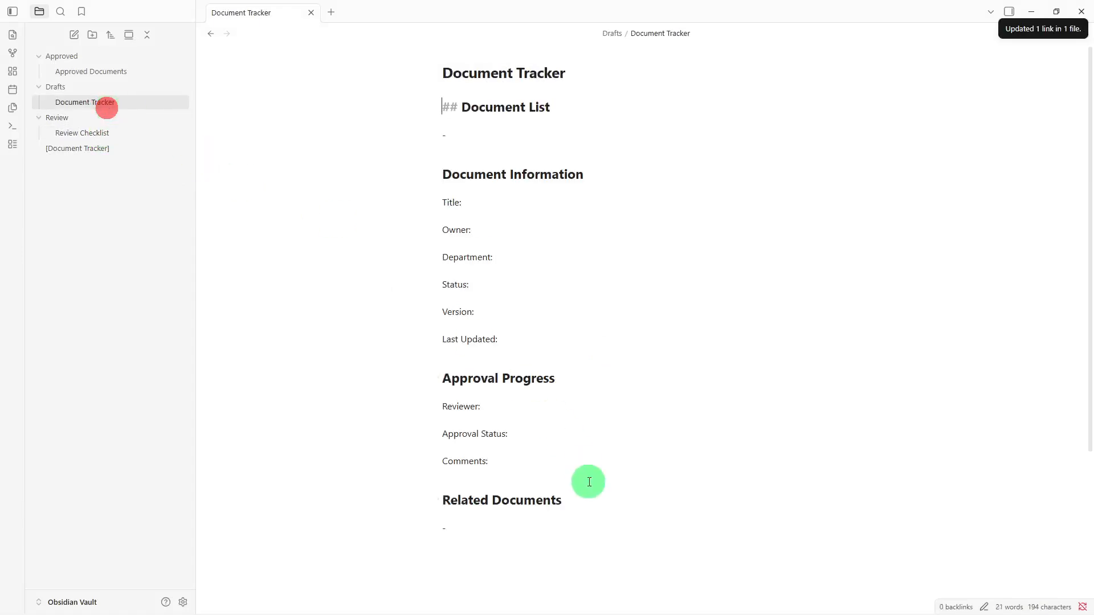
pyautogui.click(596, 547)
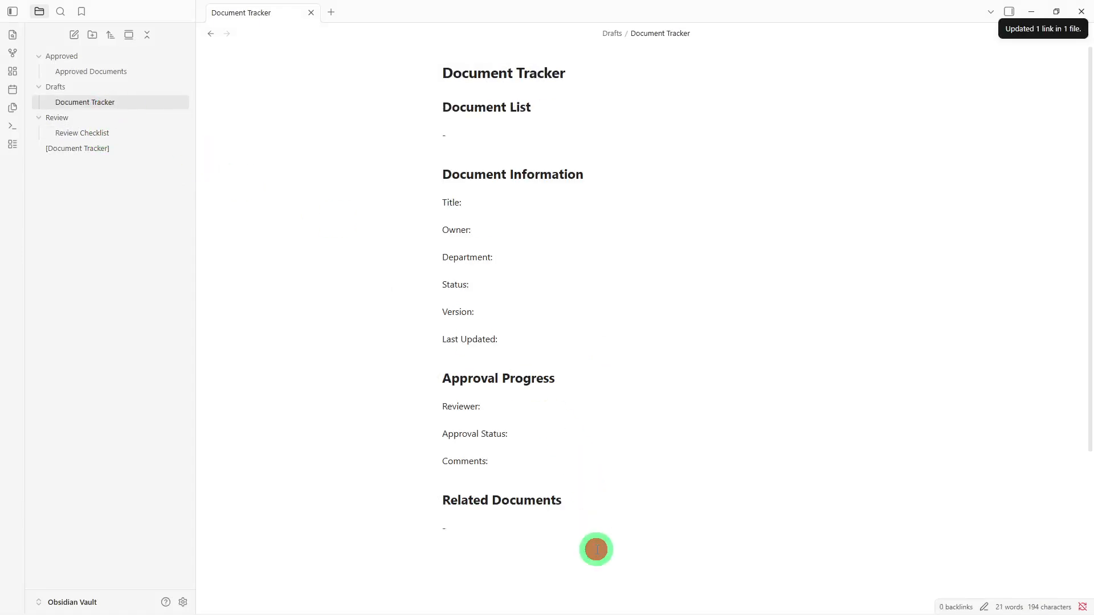
pyautogui.write('[[')
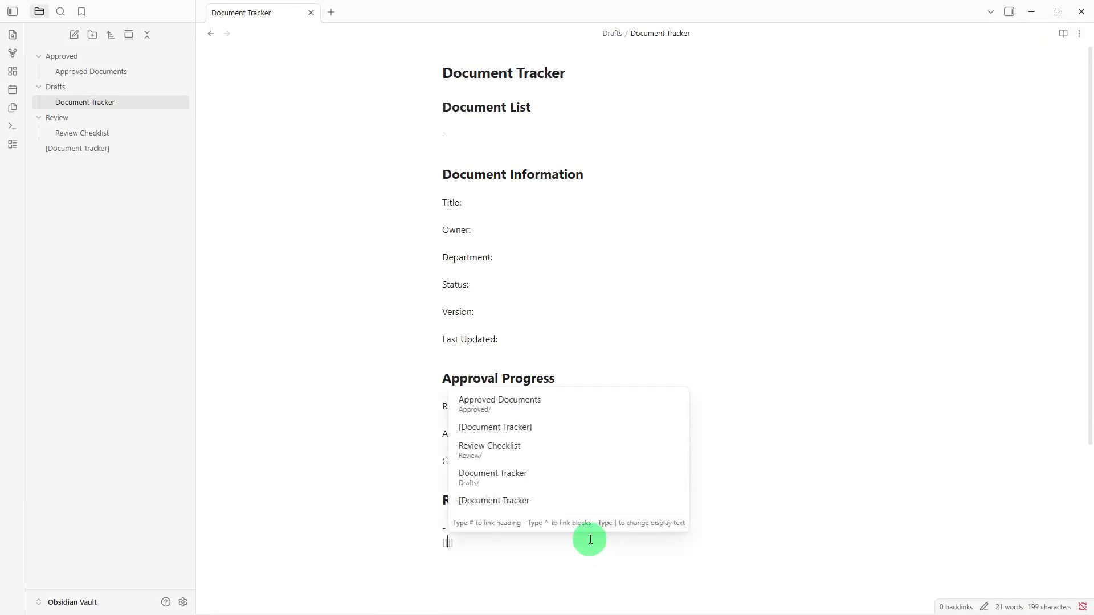
pyautogui.click(549, 477)
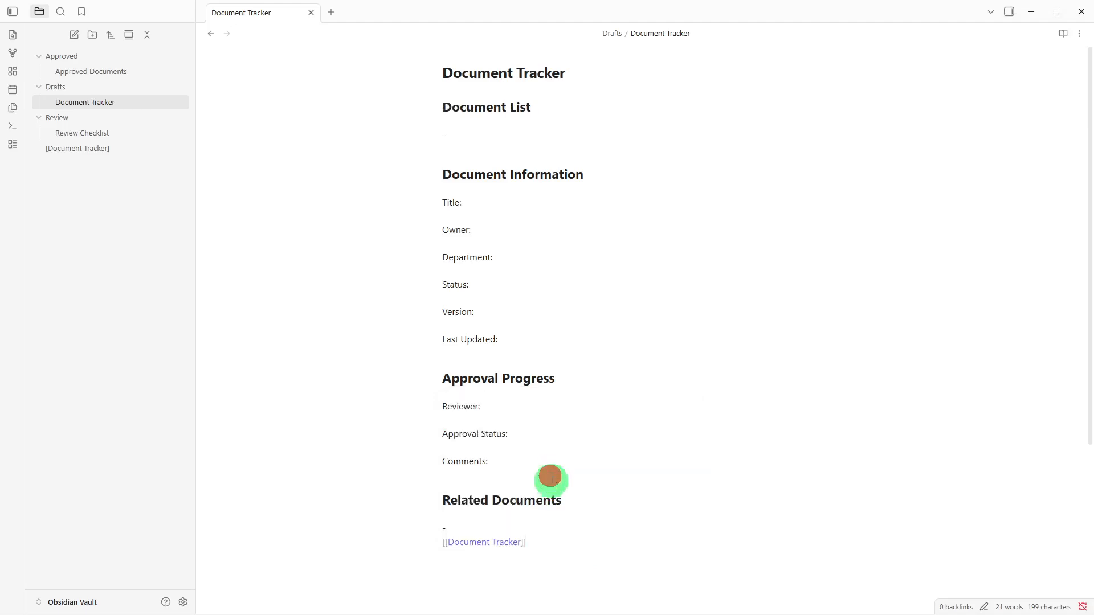
pyautogui.press('Return')
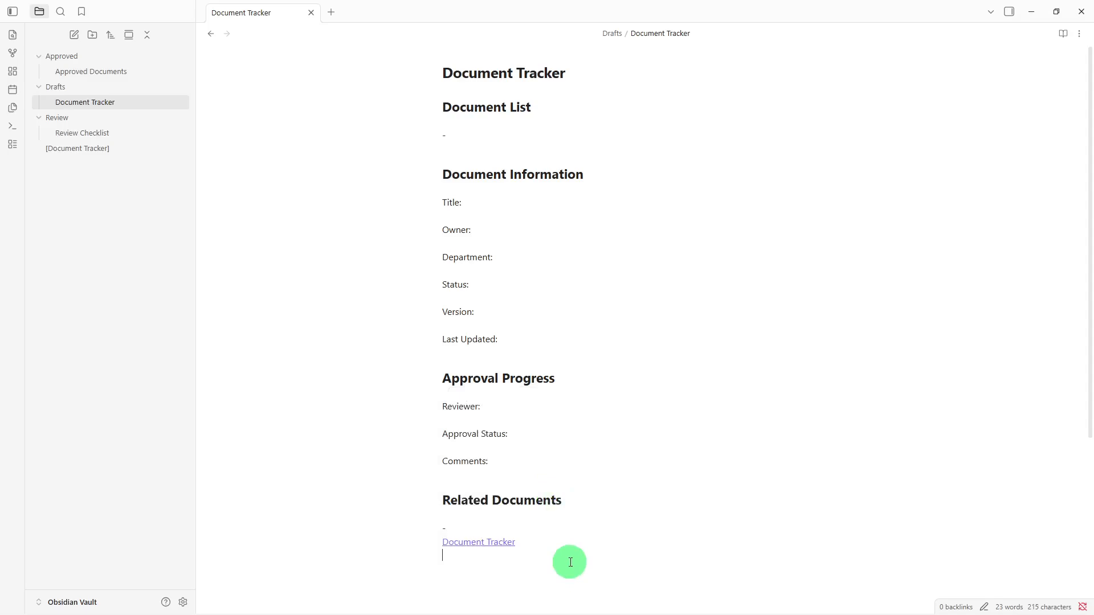
pyautogui.write('[[')
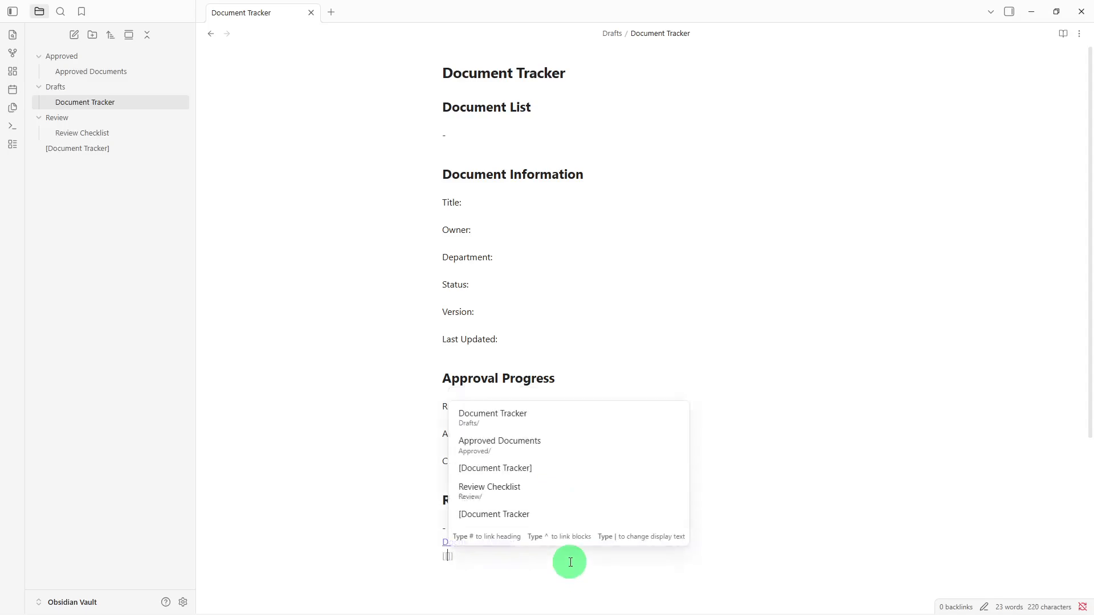
pyautogui.click(560, 495)
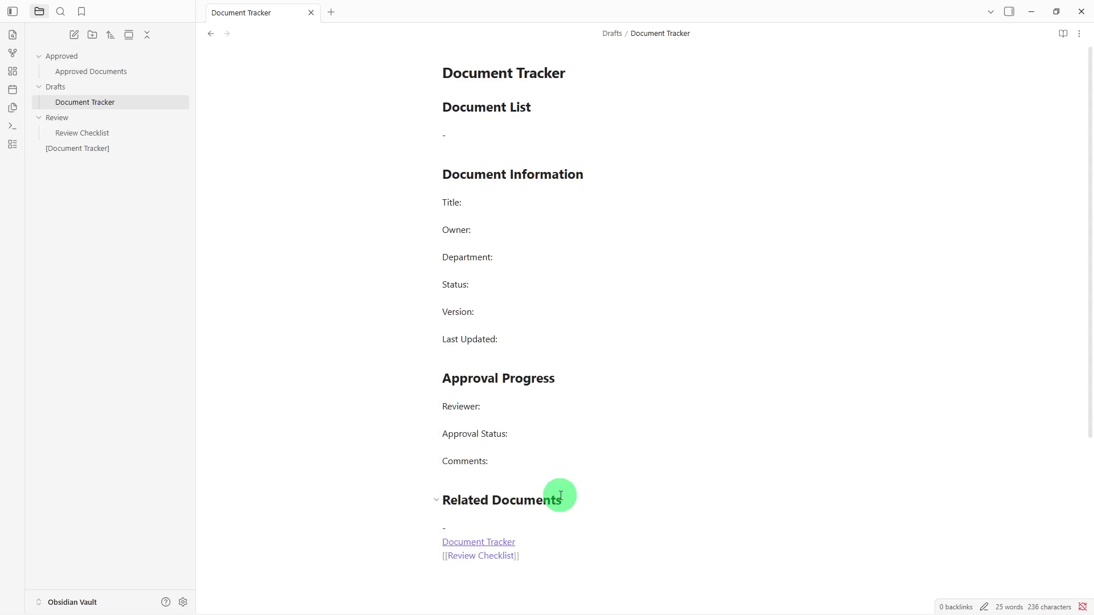
# Add the tags #drafts and #tracker on a new line below the Review Checklist link
pyautogui.press('Return')
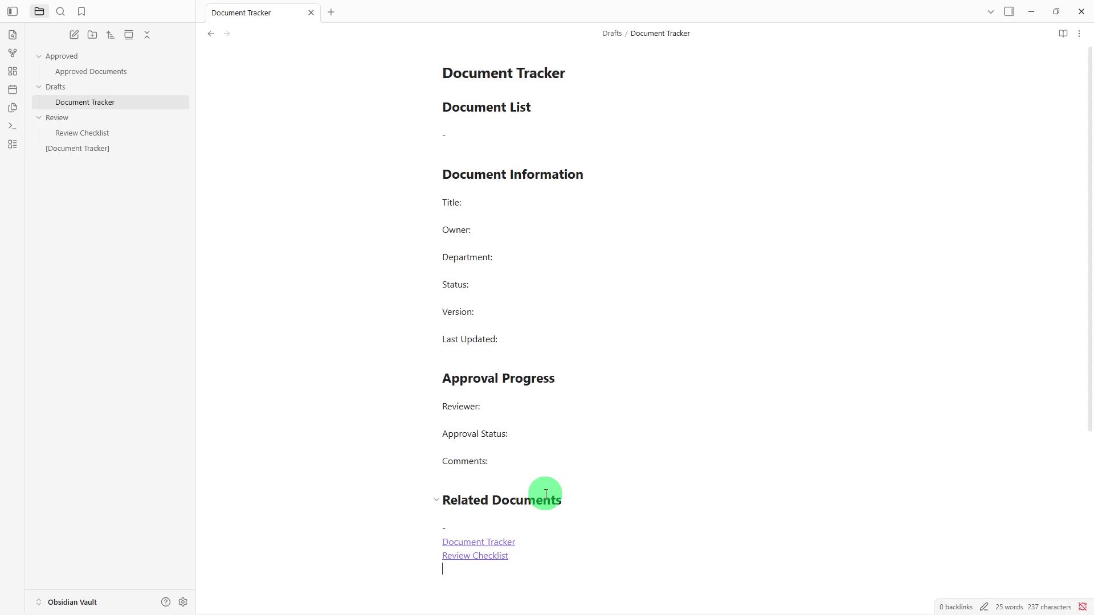
pyautogui.write('#drafts')
pyautogui.press('Escape')
pyautogui.write('#')
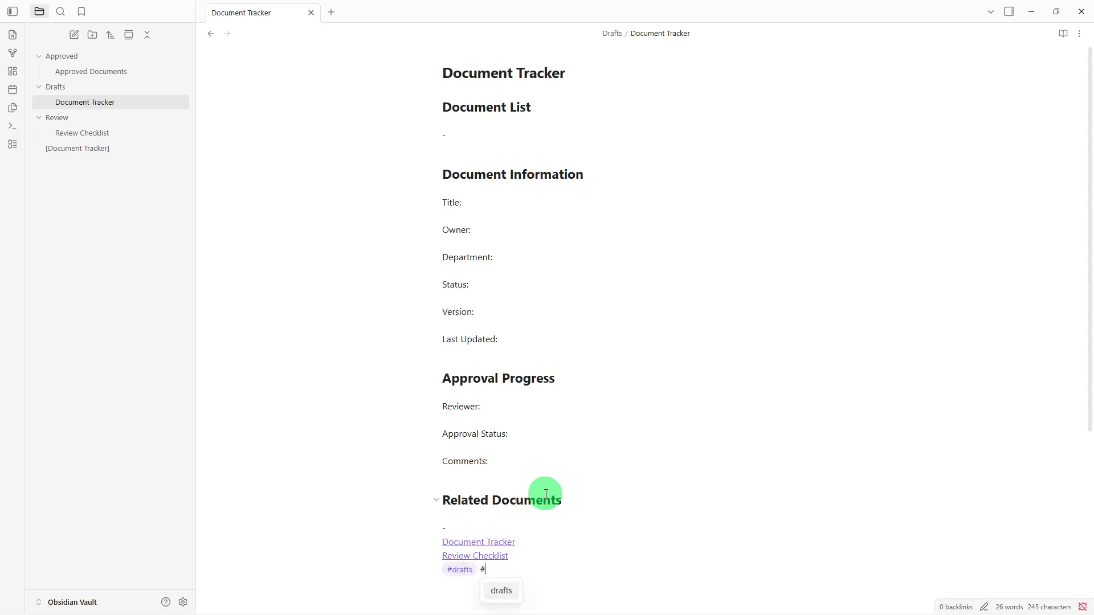
pyautogui.write('tracker')
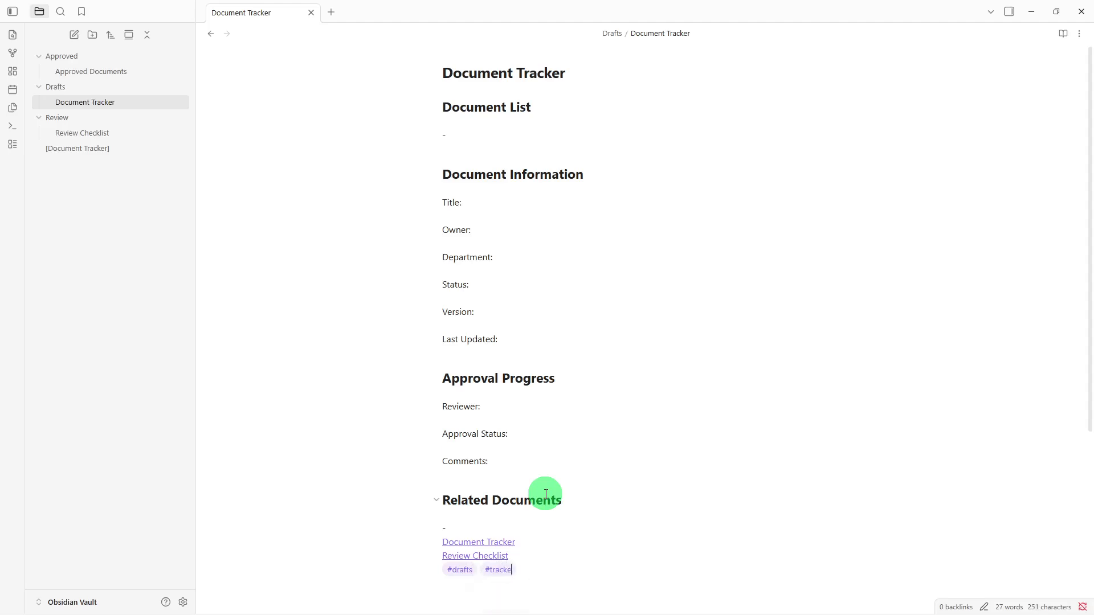